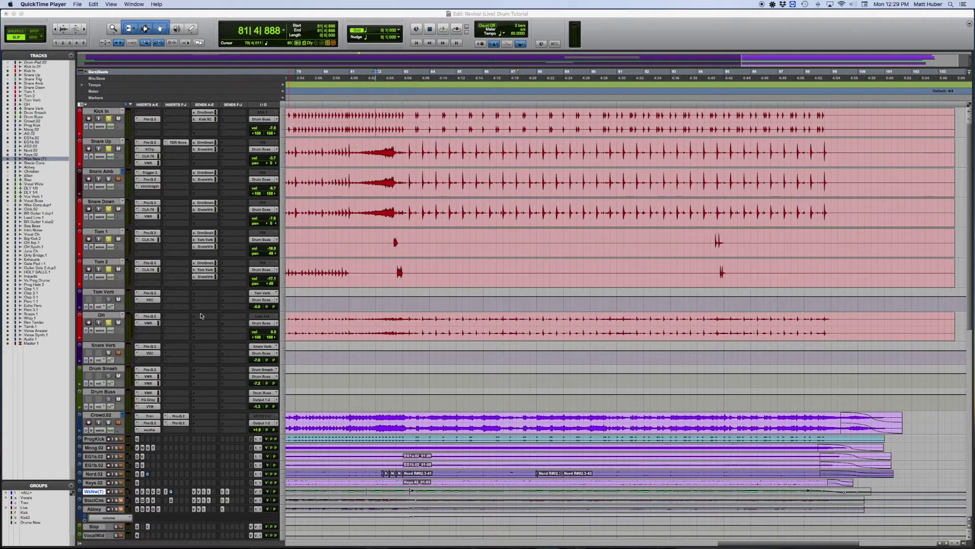
# Examine the Trigger 2 drum-replacement settings on the Snare Amb track
pyautogui.click(158, 176)
pyautogui.click(159, 175)
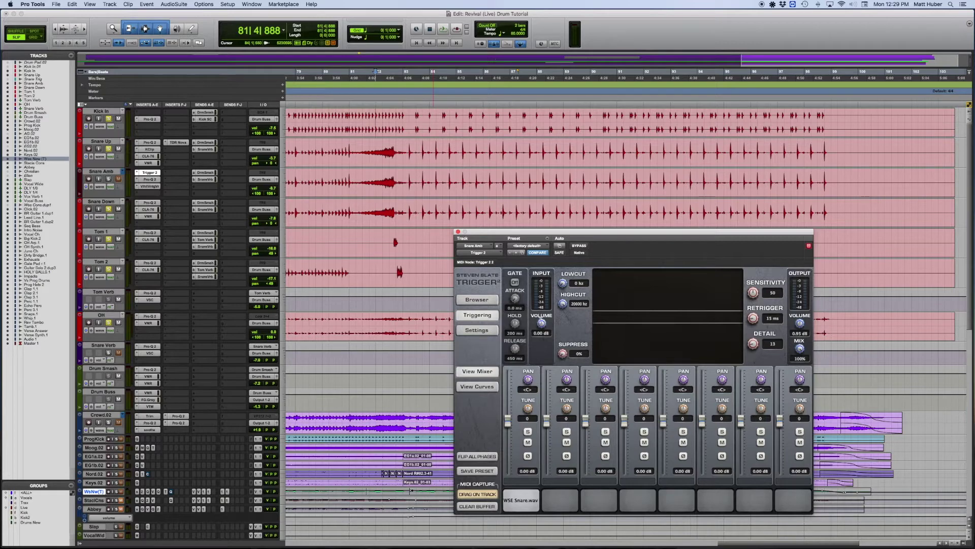
pyautogui.click(458, 231)
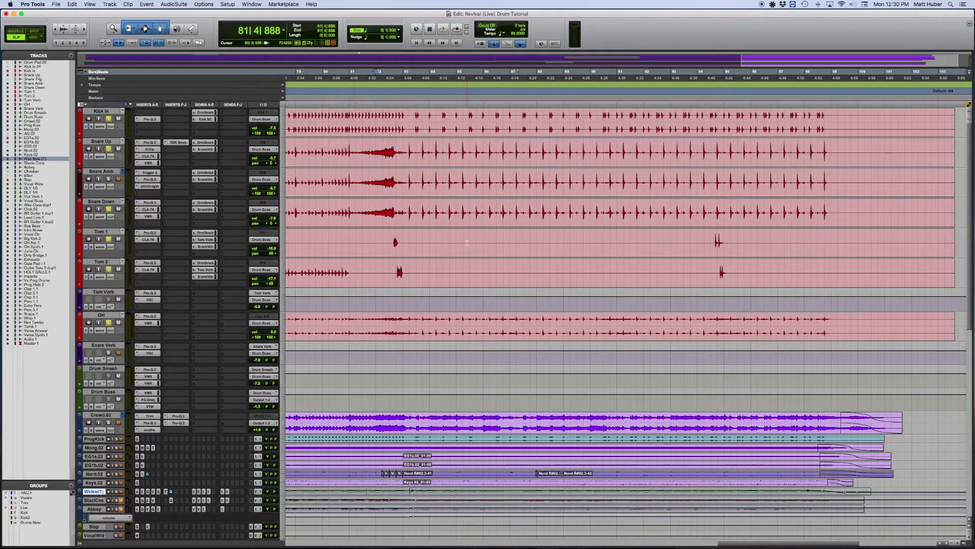
# Listen to the Crowd.02 track alone in solo from bar 83, beat 3, and remove its solo
pyautogui.hscroll(-5, 467, 242)
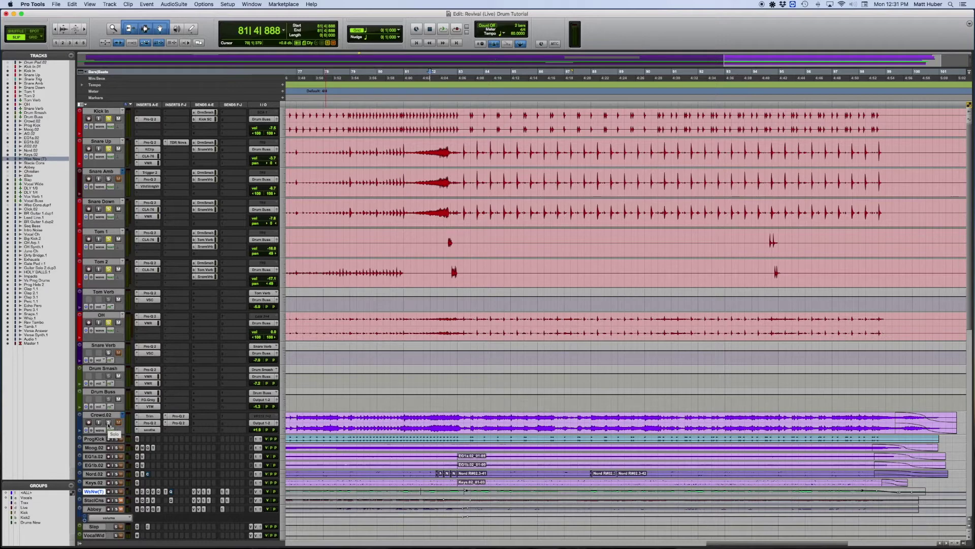
pyautogui.click(108, 424)
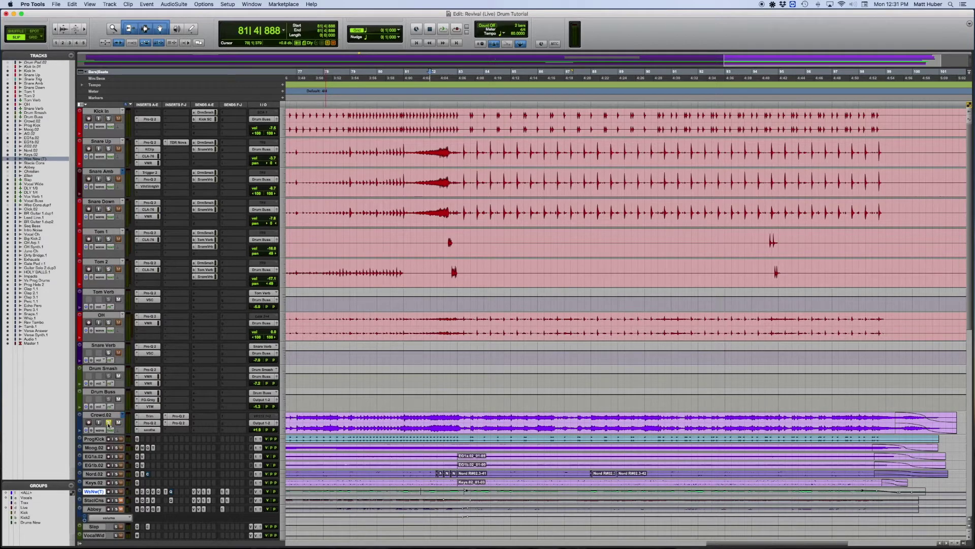
pyautogui.click(471, 420)
pyautogui.press('space')
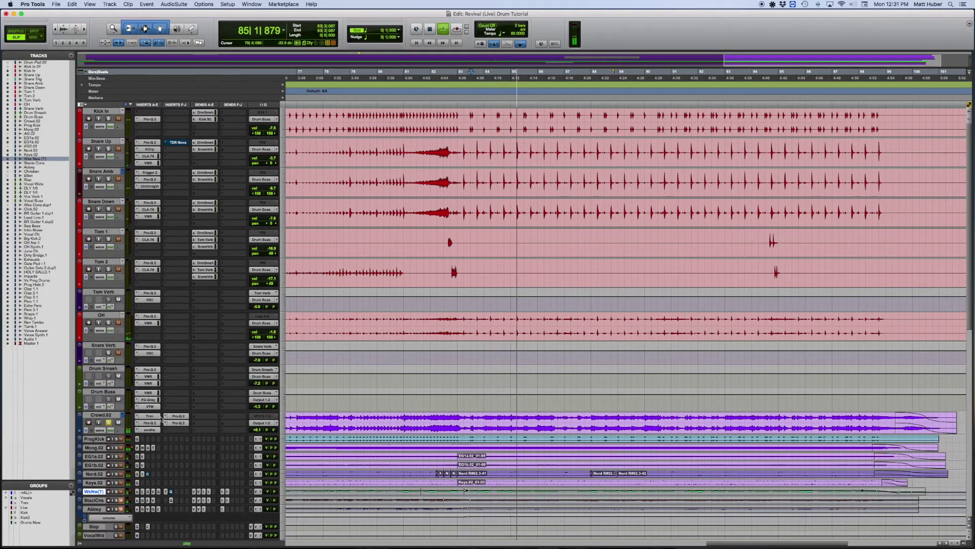
pyautogui.press('space')
pyautogui.click(109, 423)
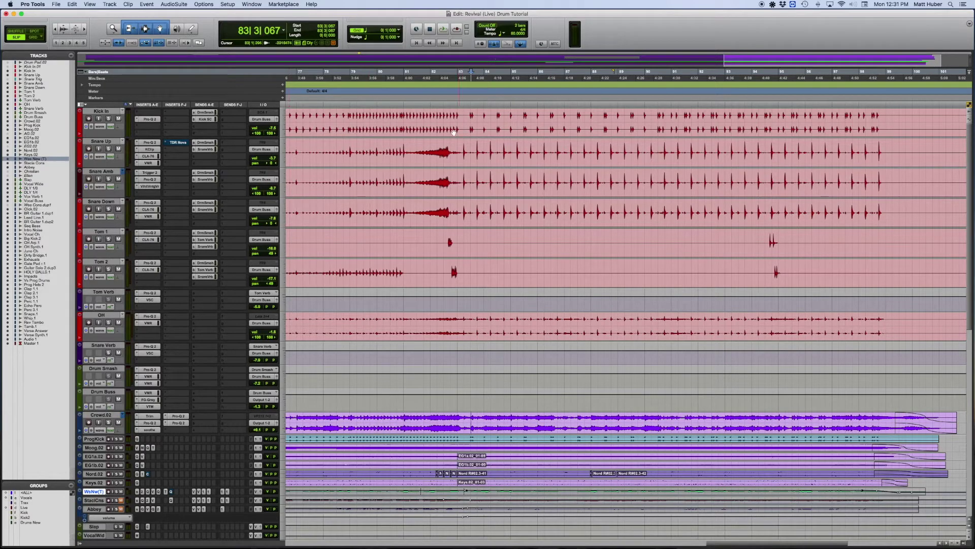
# Solo the Drums New group, leave Snare Amb out of the solo, and audition the drums from just before bar 83
pyautogui.click(432, 130)
pyautogui.click(30, 522)
pyautogui.click(109, 149)
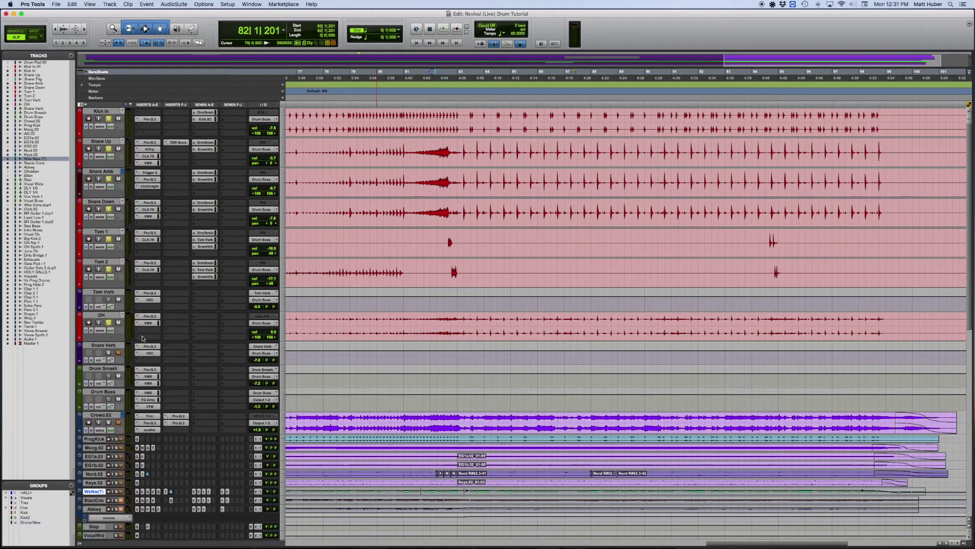
pyautogui.click(110, 179)
pyautogui.click(456, 122)
pyautogui.keyDown('super'); pyautogui.click(177, 142); pyautogui.keyUp('super')
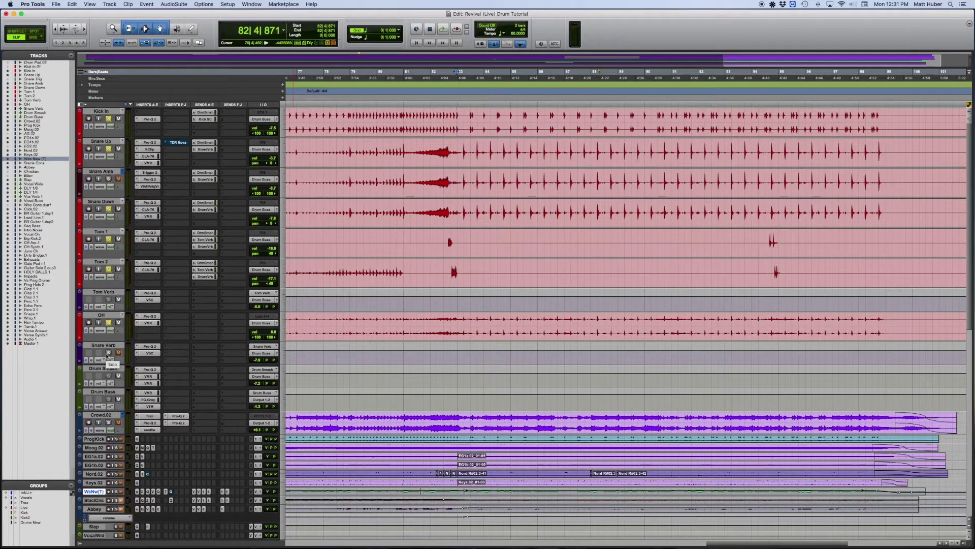
pyautogui.press('space')
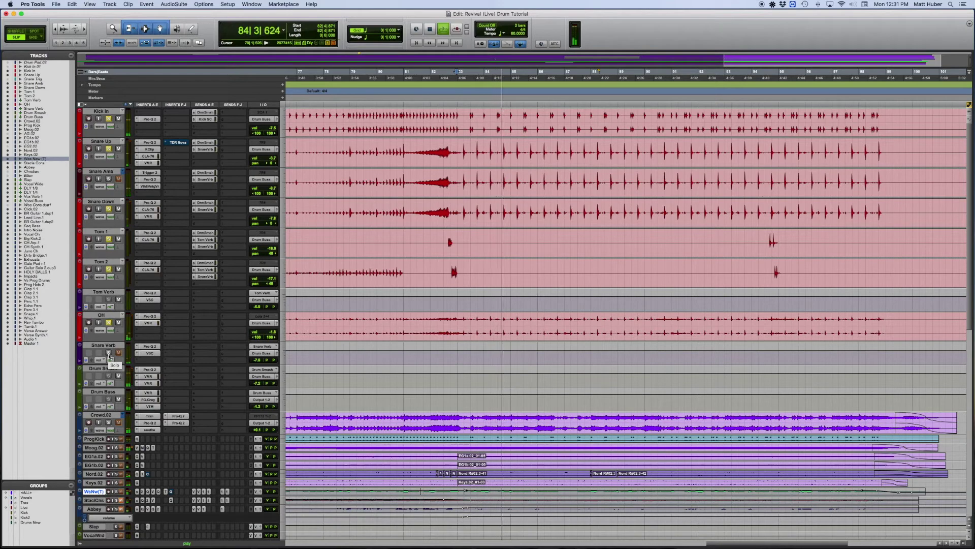
pyautogui.press('space')
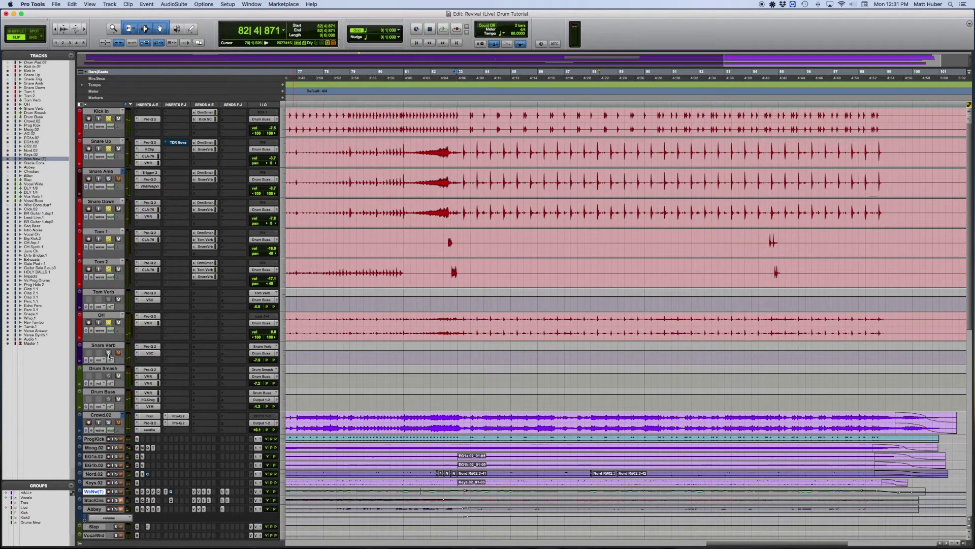
# Audition the drums from bar 82, beat 2 with Snare Verb soloed in, and inspect its VerbSuite Classics reverb
pyautogui.click(441, 115)
pyautogui.press('space')
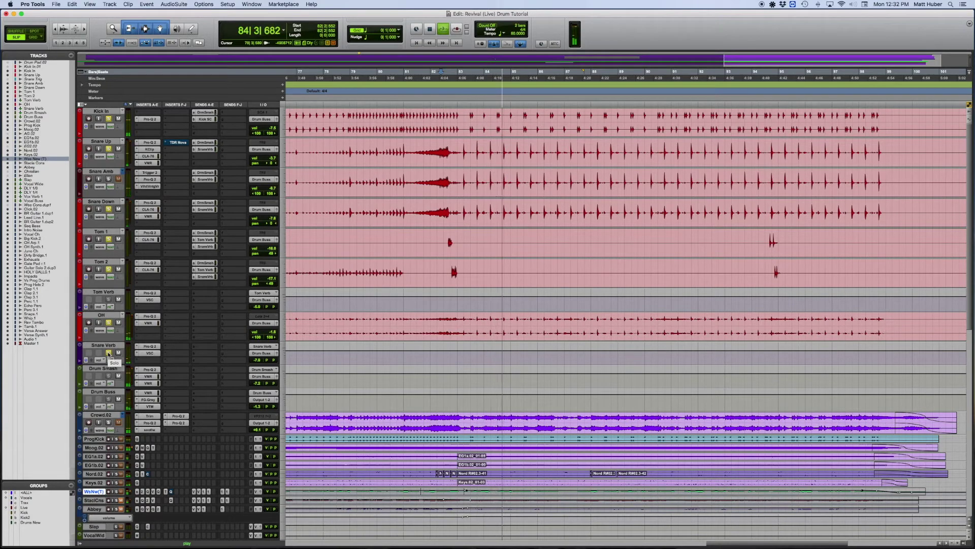
pyautogui.press('space')
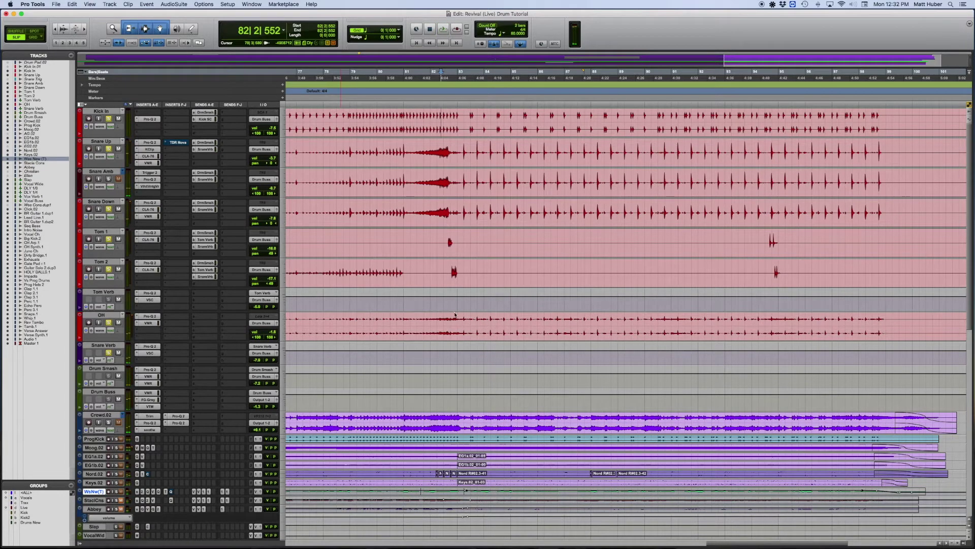
pyautogui.click(150, 353)
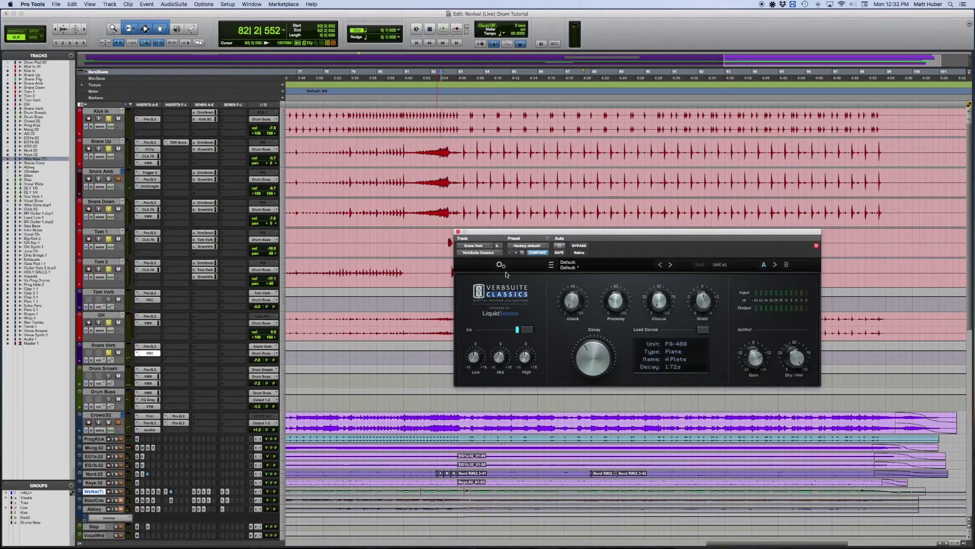
pyautogui.click(458, 231)
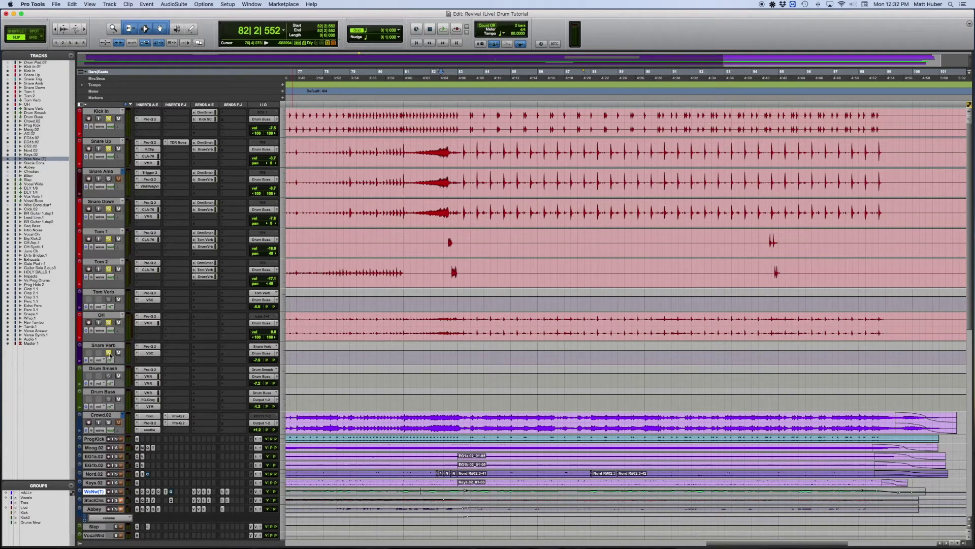
# Solo only the Snare Amb track and audition it from bar 82, beat 4
pyautogui.click(108, 180)
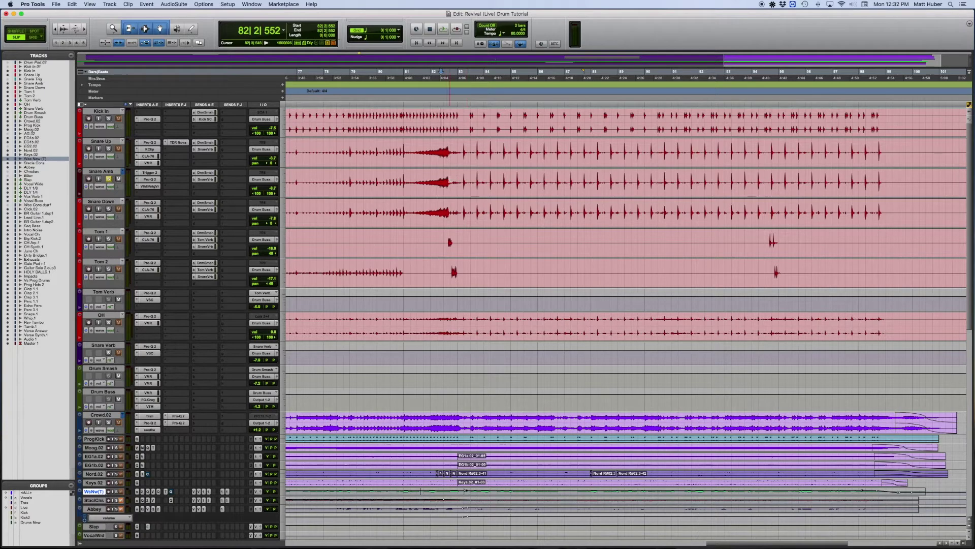
pyautogui.keyDown('super'); pyautogui.click(178, 143); pyautogui.keyUp('super')
pyautogui.press('space')
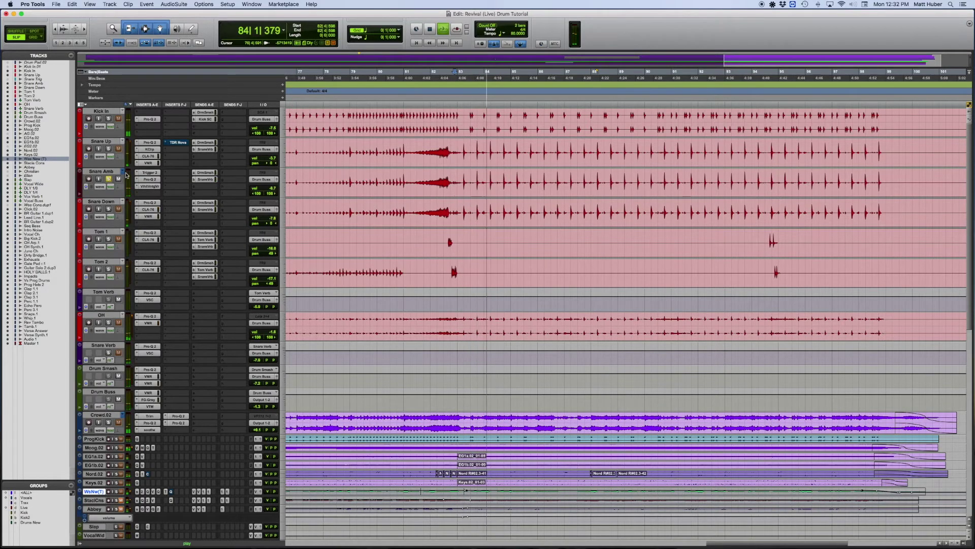
pyautogui.press('space')
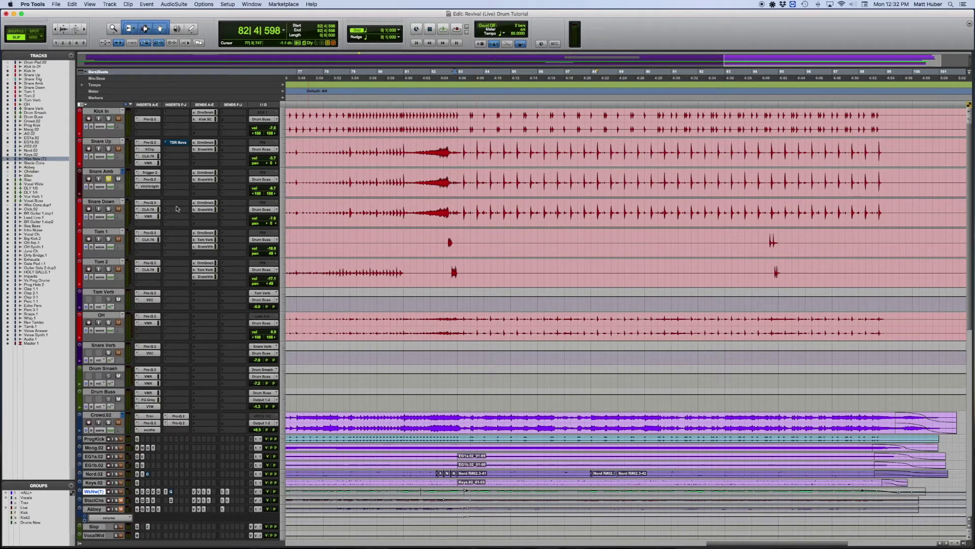
# Replace the Snare Amb solo with the Drums New group, excluding Snare Amb, and place the playback start at bar 82
pyautogui.click(108, 179)
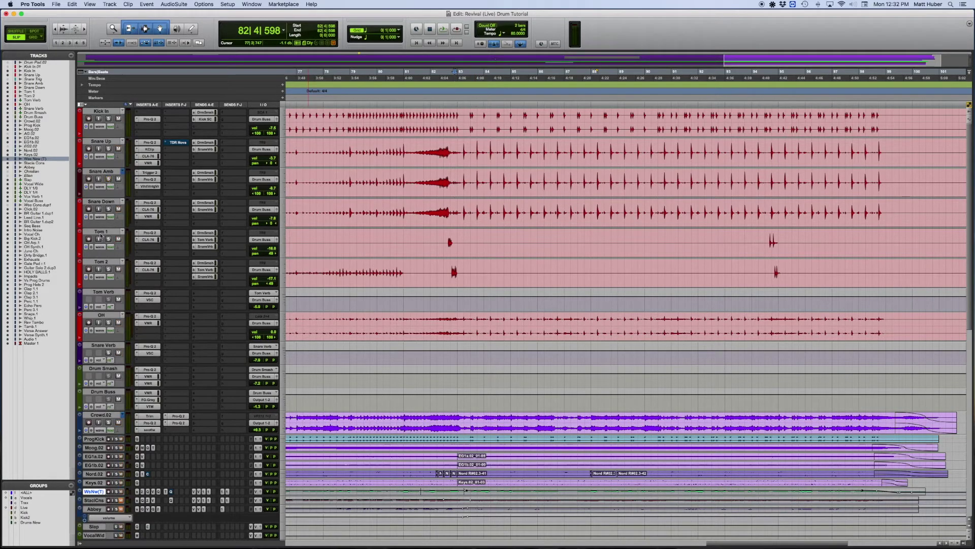
pyautogui.click(29, 522)
pyautogui.click(108, 149)
pyautogui.click(110, 180)
pyautogui.click(432, 119)
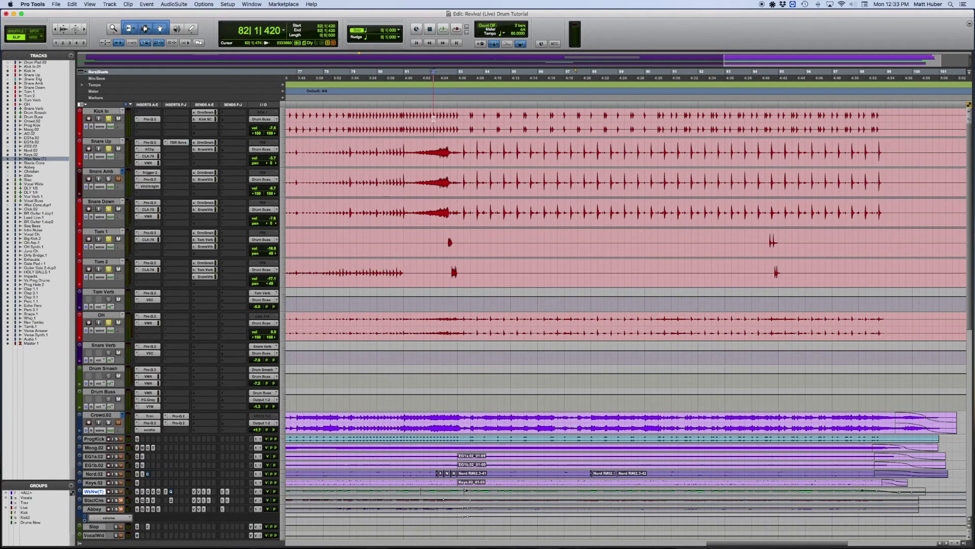
# Compare the soloed drums from bar 82 without Snare Amb and with it soloed in
pyautogui.press('space')
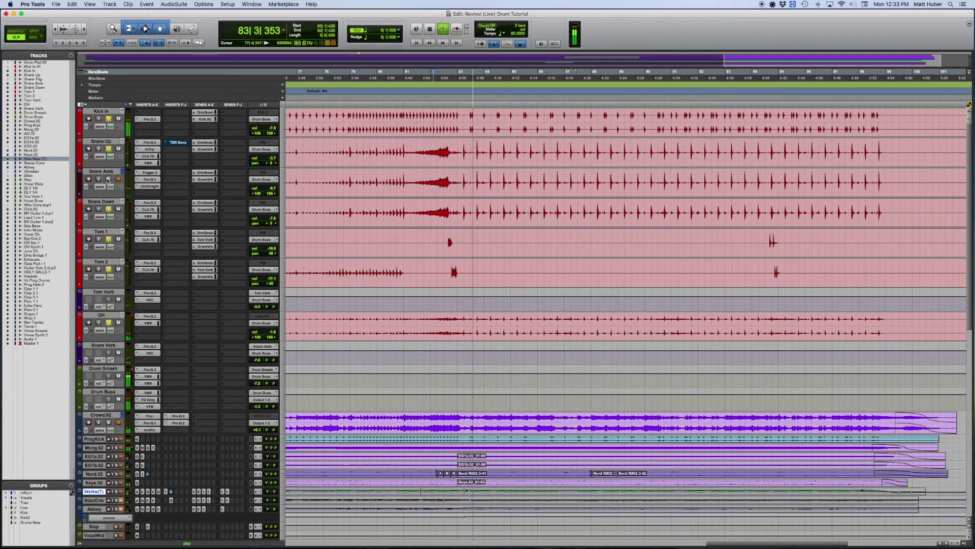
pyautogui.press('space')
pyautogui.press('space')
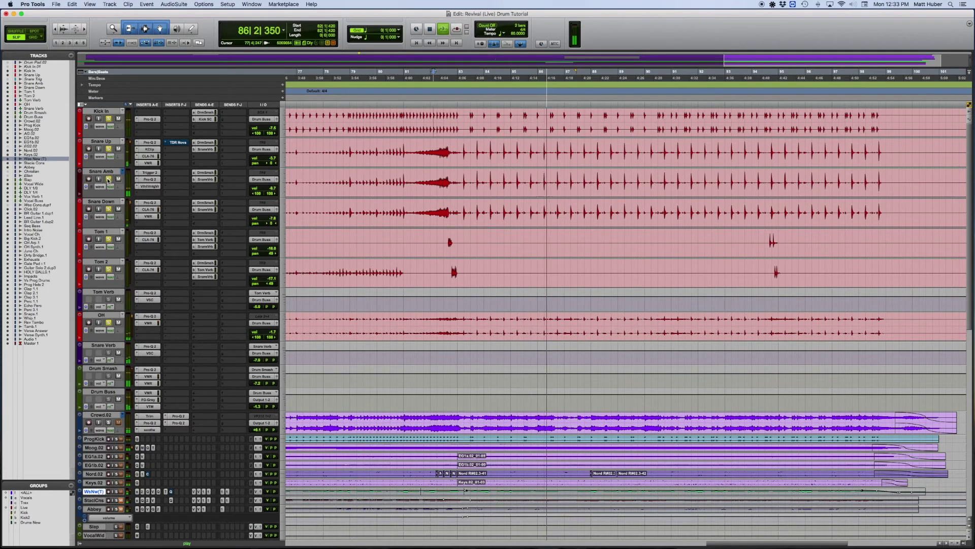
pyautogui.press('space')
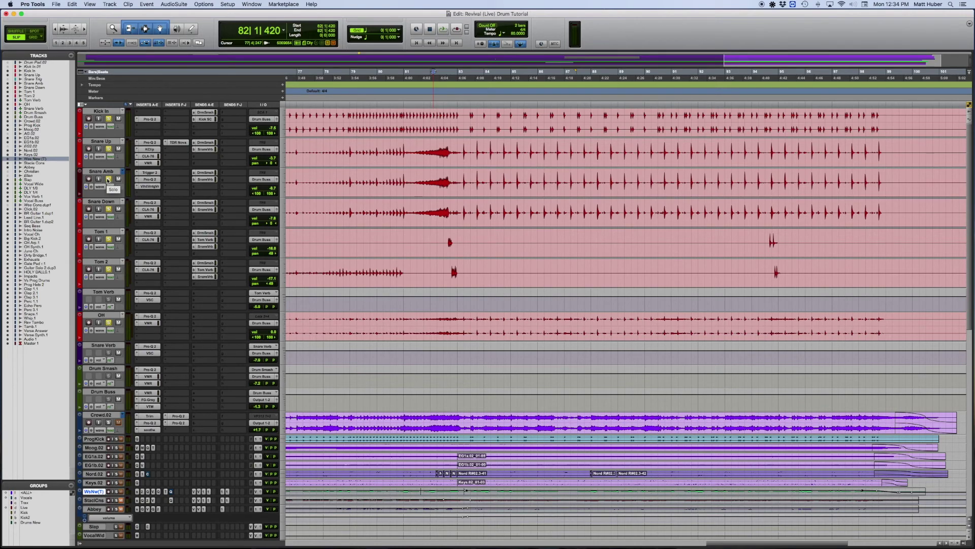
# Select the Snare Up track and check the Trigger 2 plug-in on Snare Amb
pyautogui.click(394, 116)
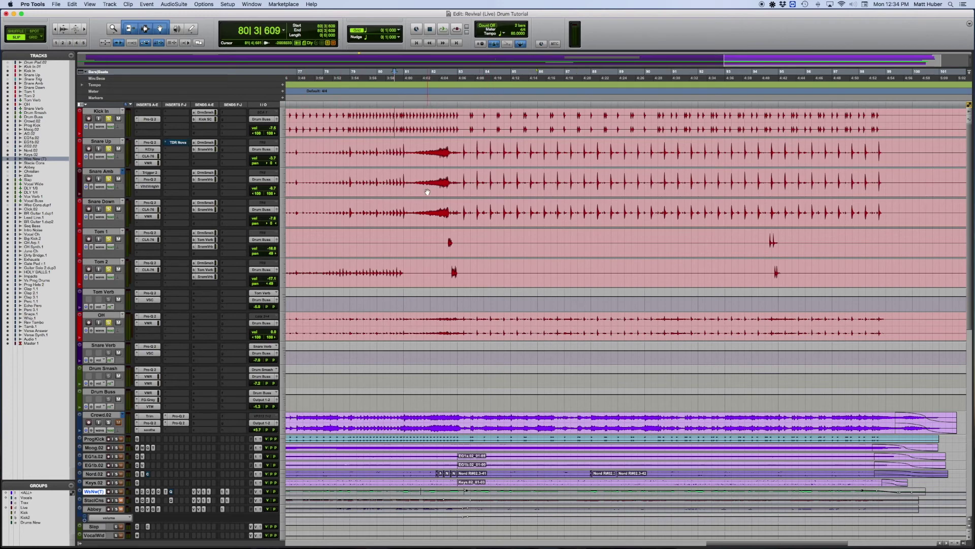
pyautogui.click(109, 142)
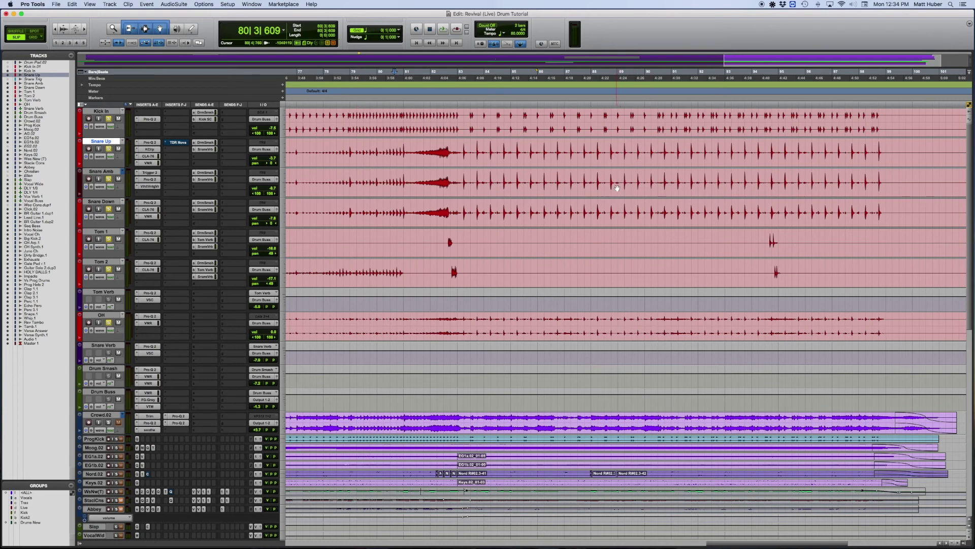
pyautogui.click(149, 172)
pyautogui.click(459, 208)
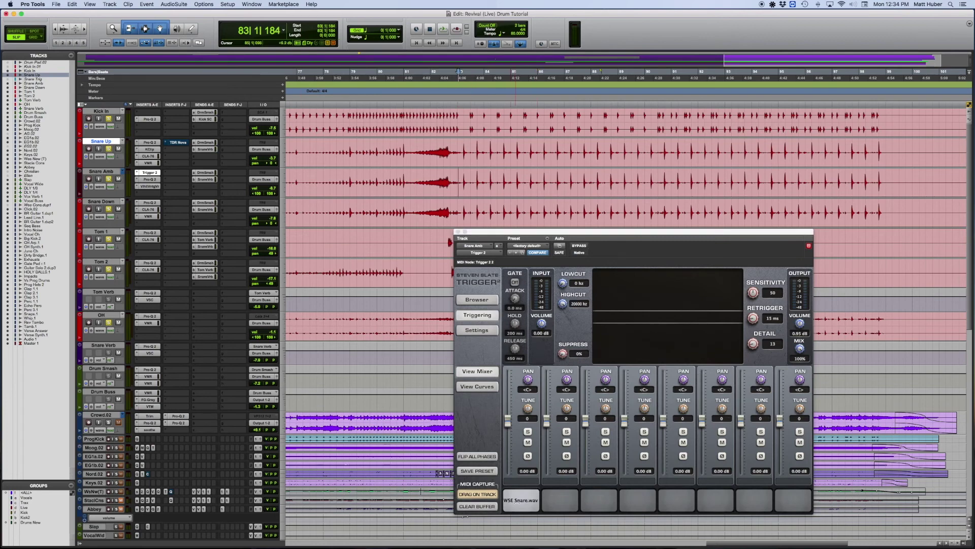
pyautogui.click(457, 231)
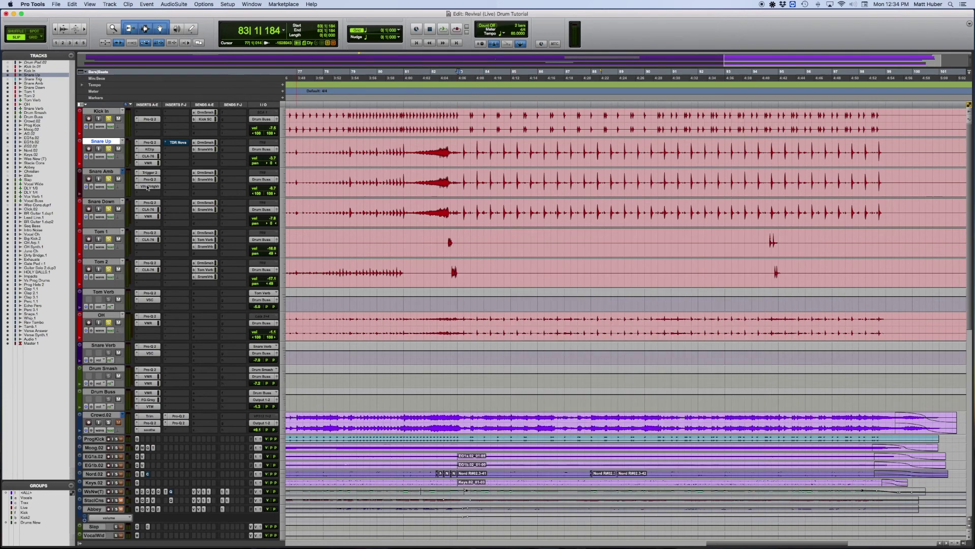
# Inspect the Pro-Q 2 equalizer curve and the ValhallaVintageVerb reverb settings on Snare Amb
pyautogui.click(152, 180)
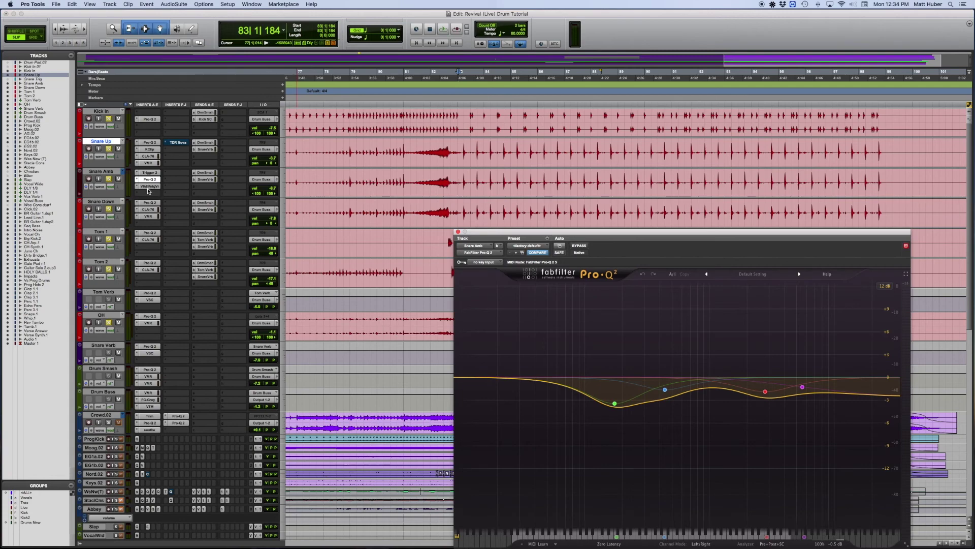
pyautogui.click(149, 186)
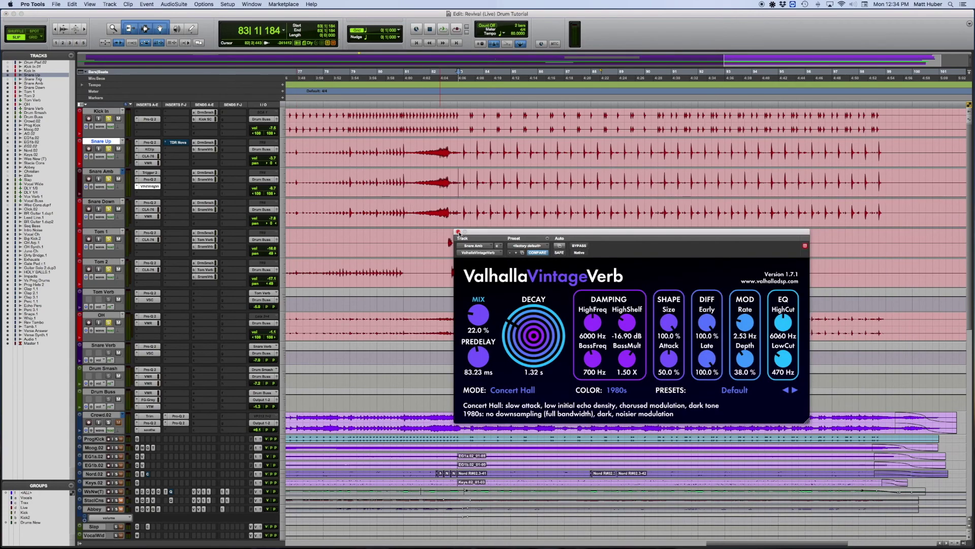
pyautogui.click(458, 232)
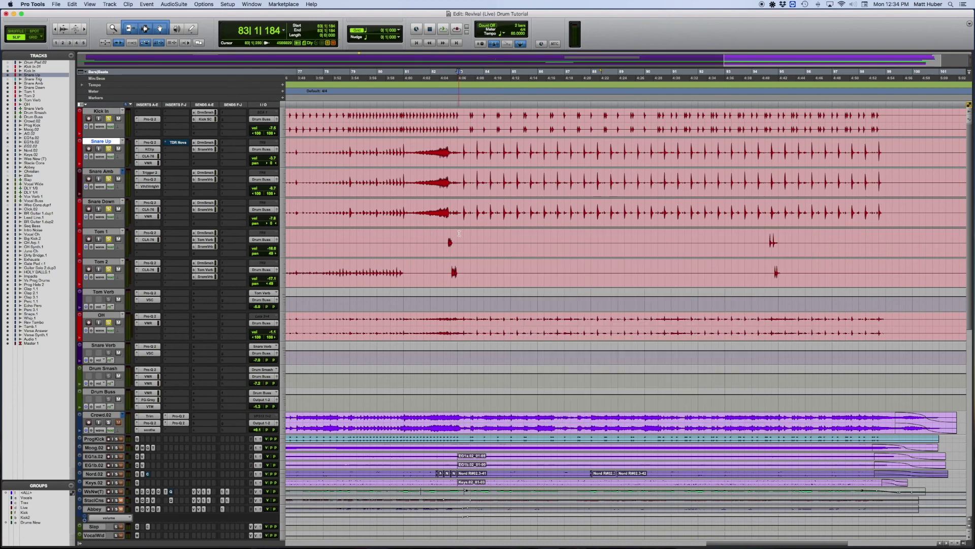
# Play the drums from bar 82 while switching Snare Amb's solo off and on to compare its contribution
pyautogui.click(432, 232)
pyautogui.press('space')
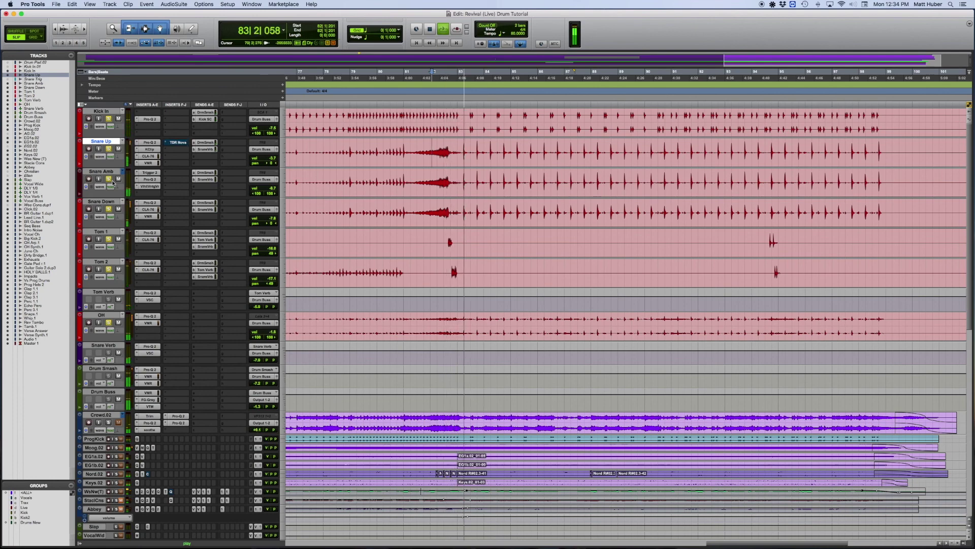
pyautogui.click(108, 179)
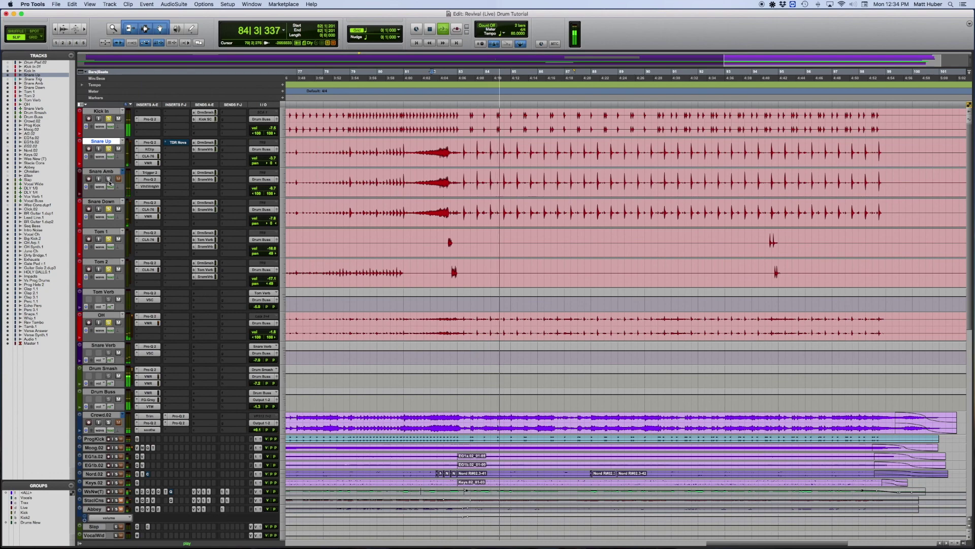
pyautogui.click(109, 180)
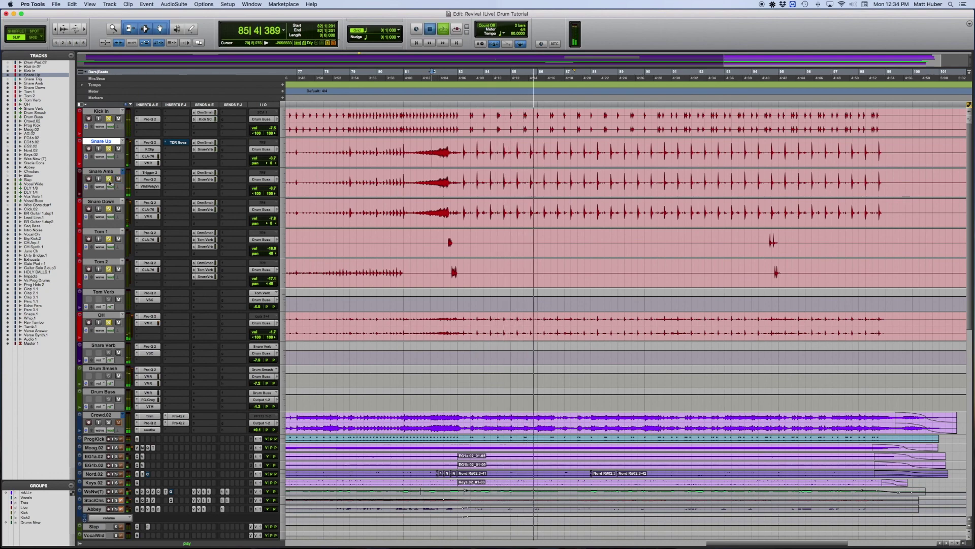
pyautogui.press('space')
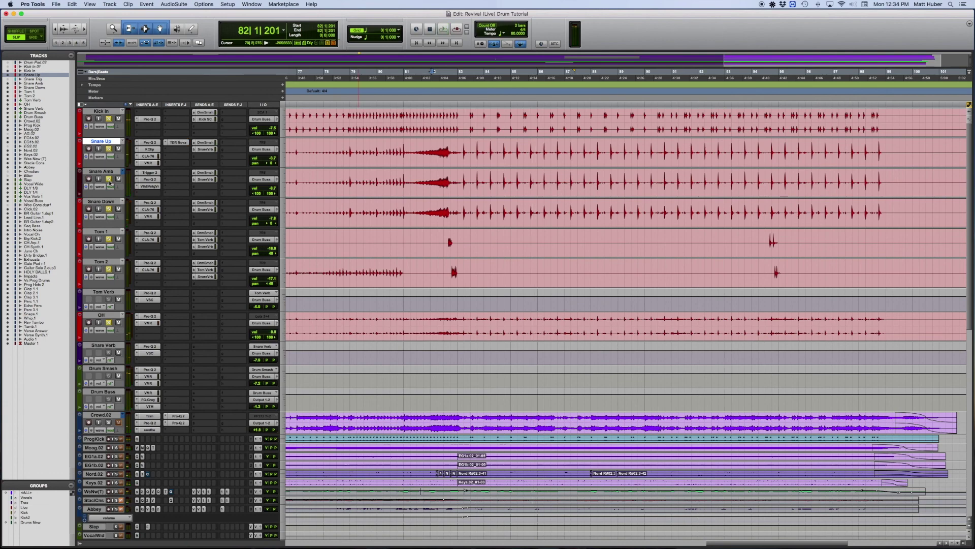